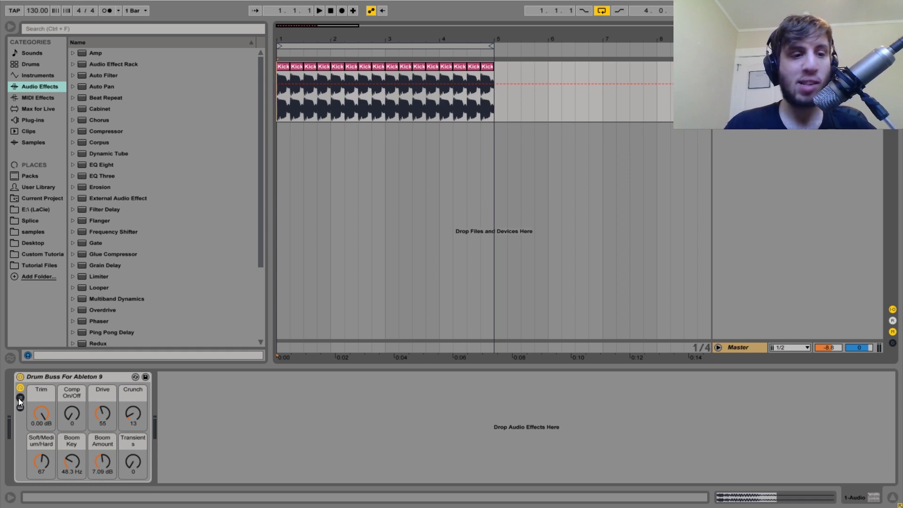
Step: Play the kick loop with the Drum Buss rack bypassed and re-enabled to compare the dry and processed sound
click(20, 377)
click(280, 95)
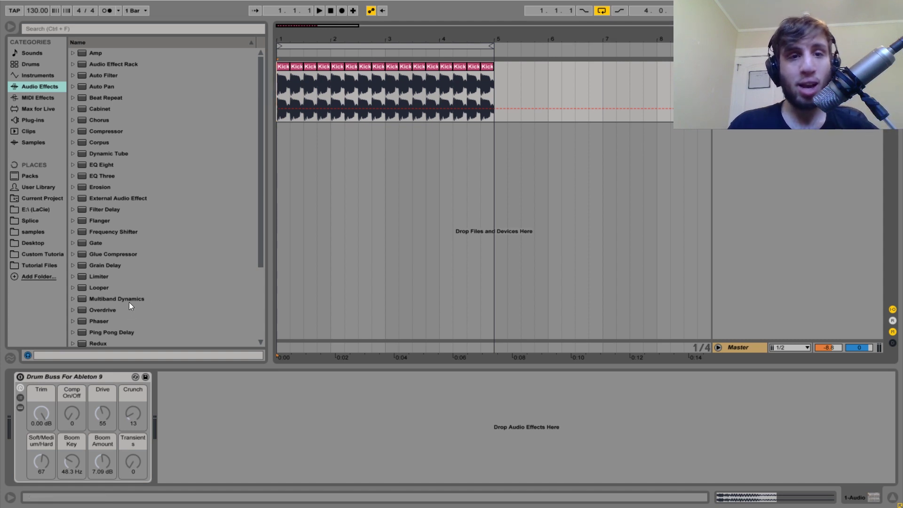
key(space)
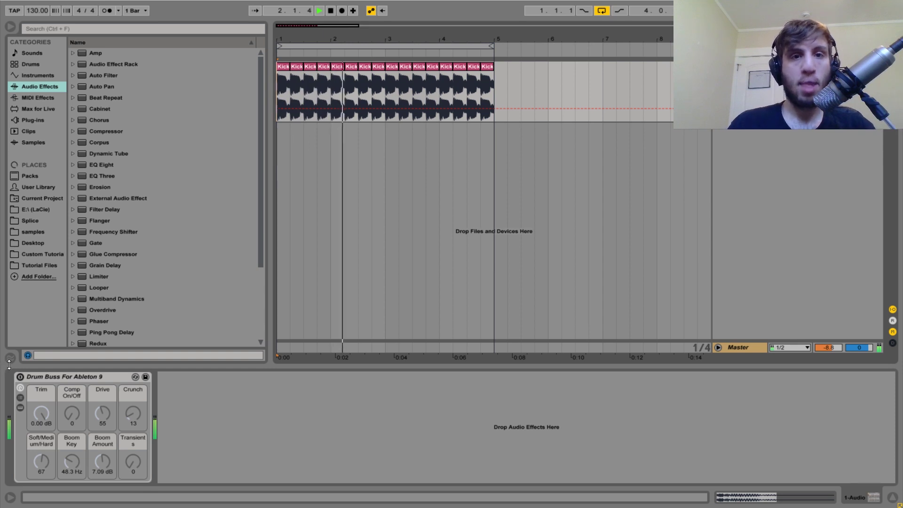
click(21, 377)
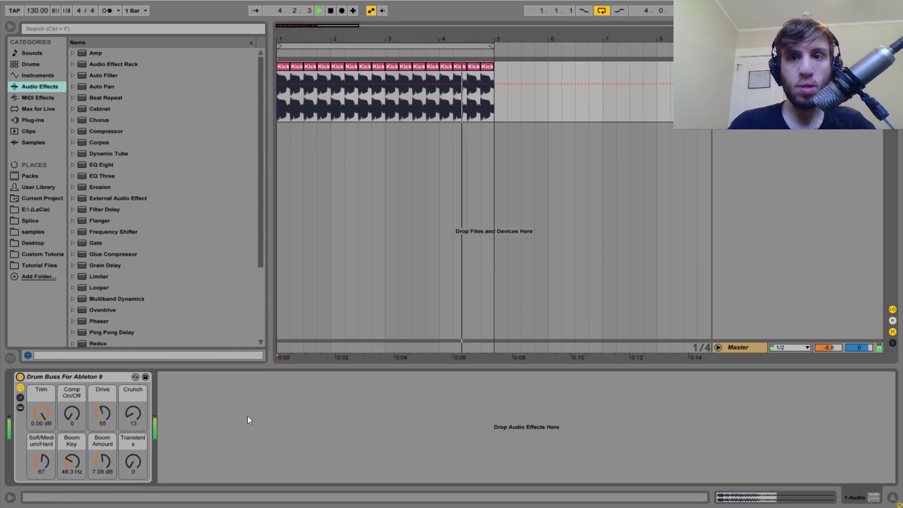
key(space)
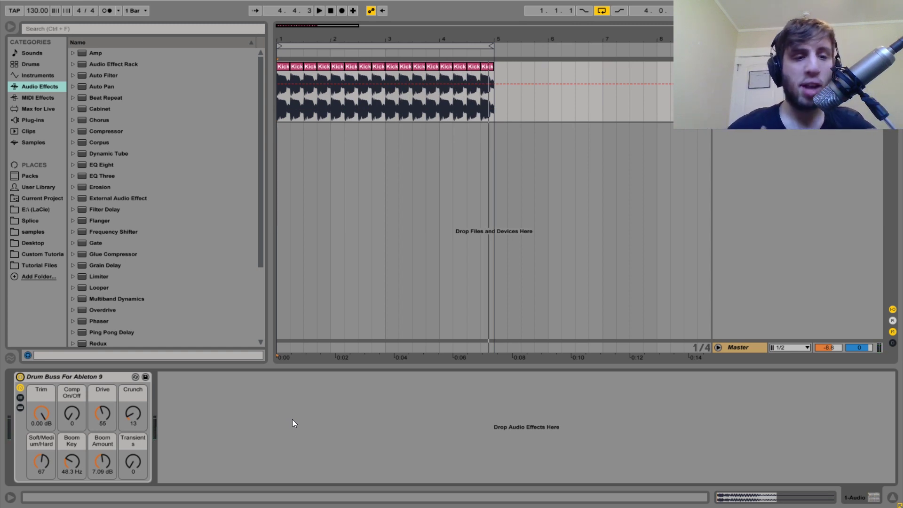
Step: Audition the Drum Buss rack's Trim macro while the kick loop plays, leaving it at 0.00 dB
click(90, 377)
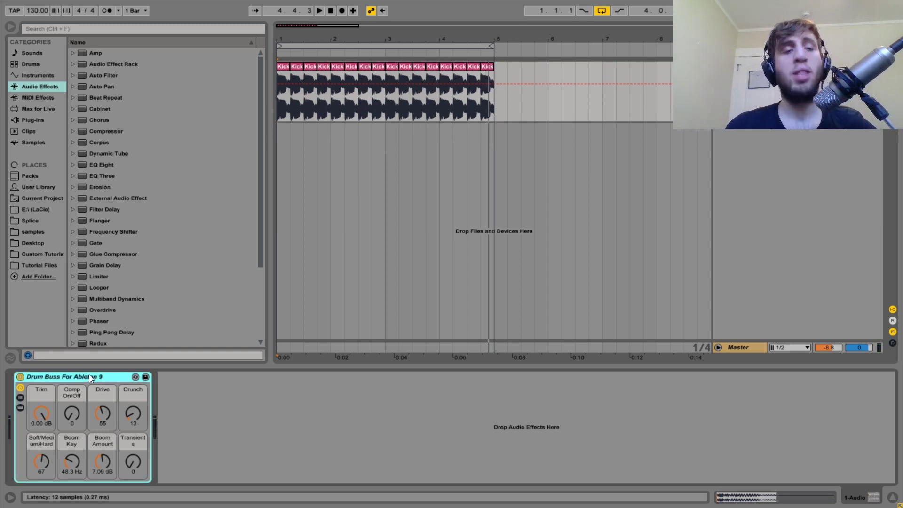
click(250, 421)
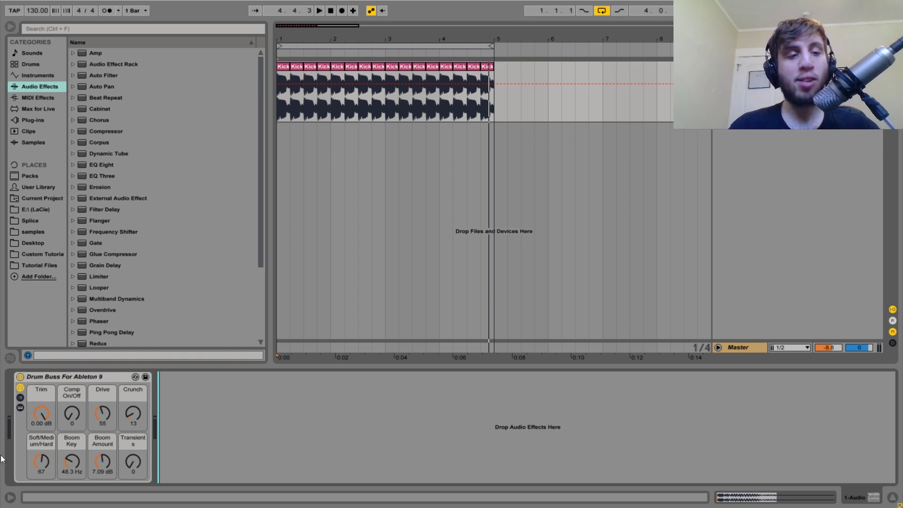
click(76, 380)
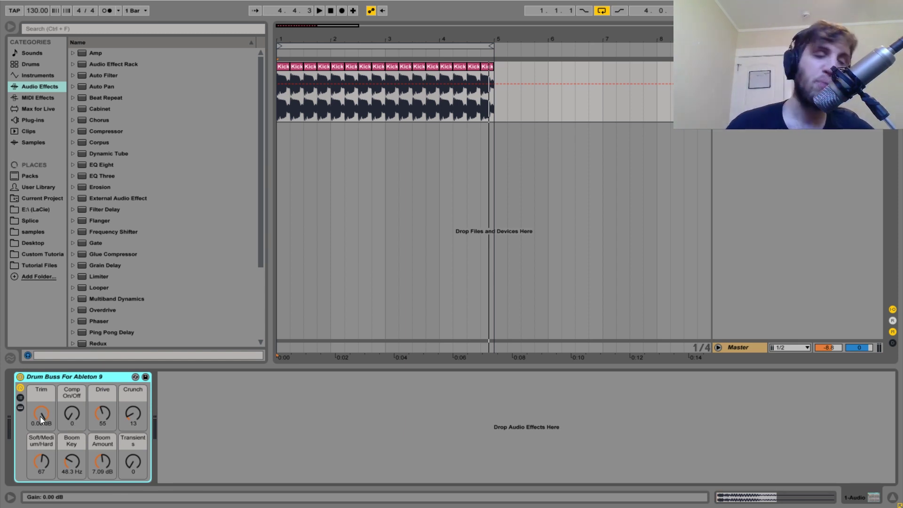
key(space)
mouse_move(40, 417)
mouse_down()
mouse_move(41, 429)
mouse_move(42, 418)
mouse_up()
key(space)
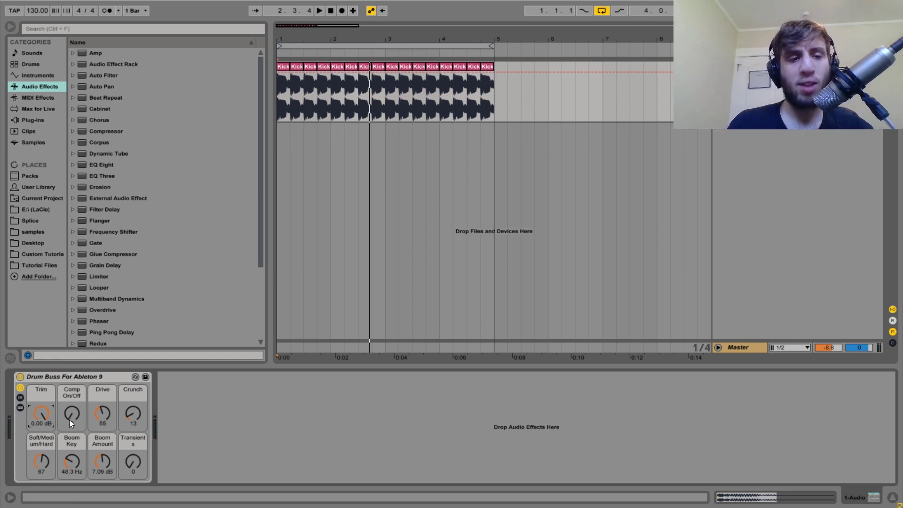
Step: Leave full screen, switch to Ableton Live 10 to look at Drum Buss's Trim and Comp controls, and return to Live 9
key(F11)
mouse_move(348, 485)
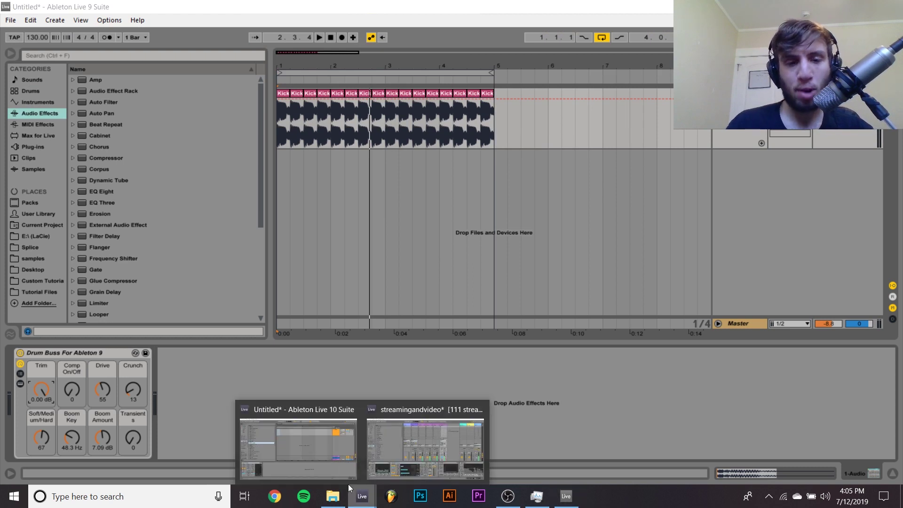
click(327, 468)
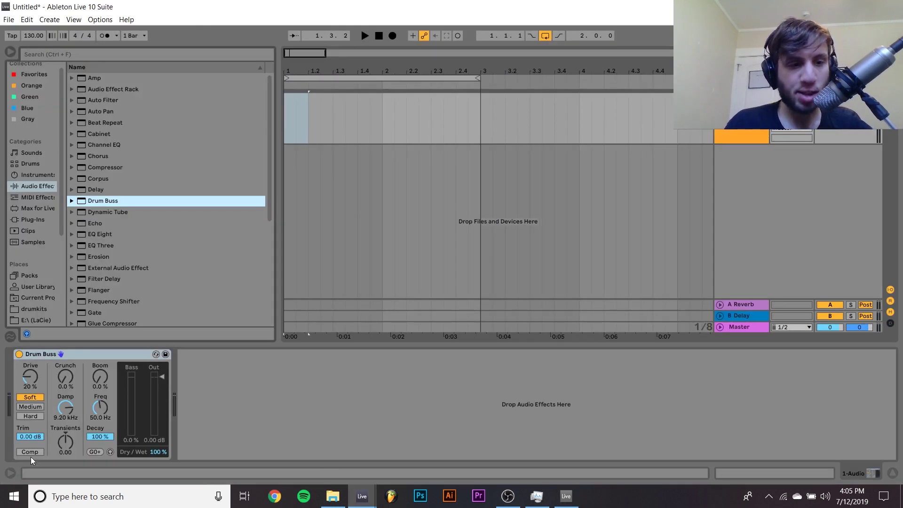
click(566, 496)
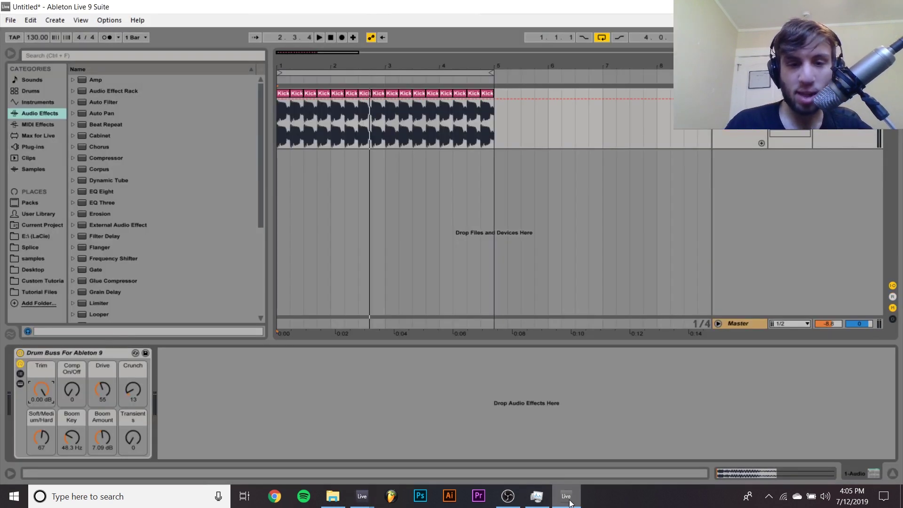
Step: Audition the rack's Comp On/Off macro over the kick loop, leaving it at 0
drag(71, 389, 72, 445)
key(space)
key(space)
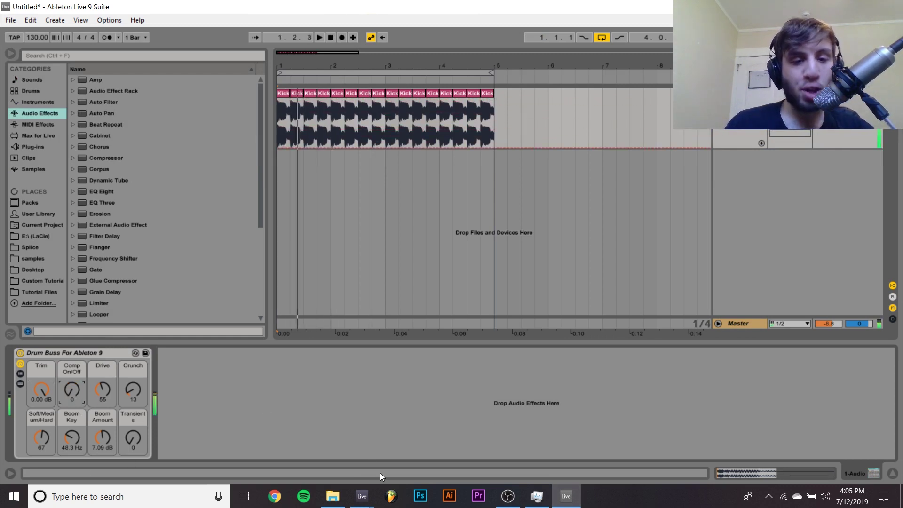
Step: Switch to Ableton Live 10 to look at Drum Buss's Drive and Crunch controls, and return to Live 9
mouse_move(363, 495)
click(311, 458)
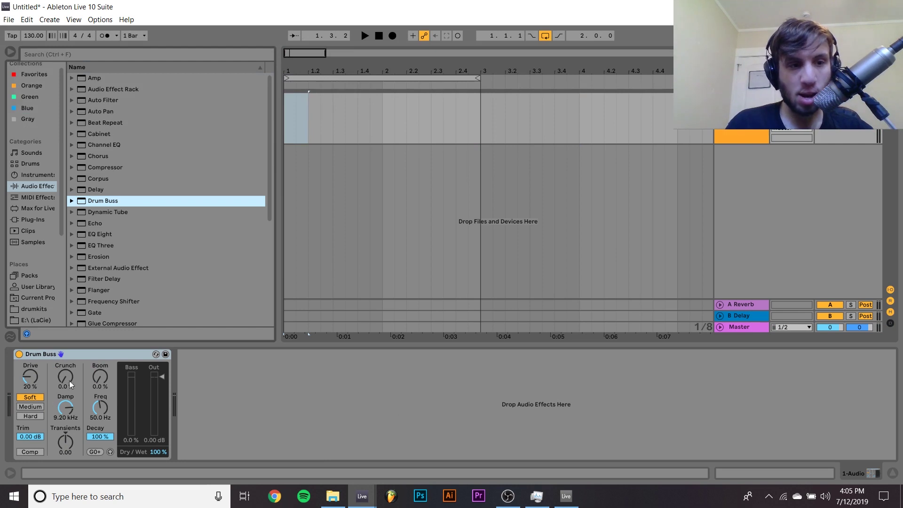
click(566, 498)
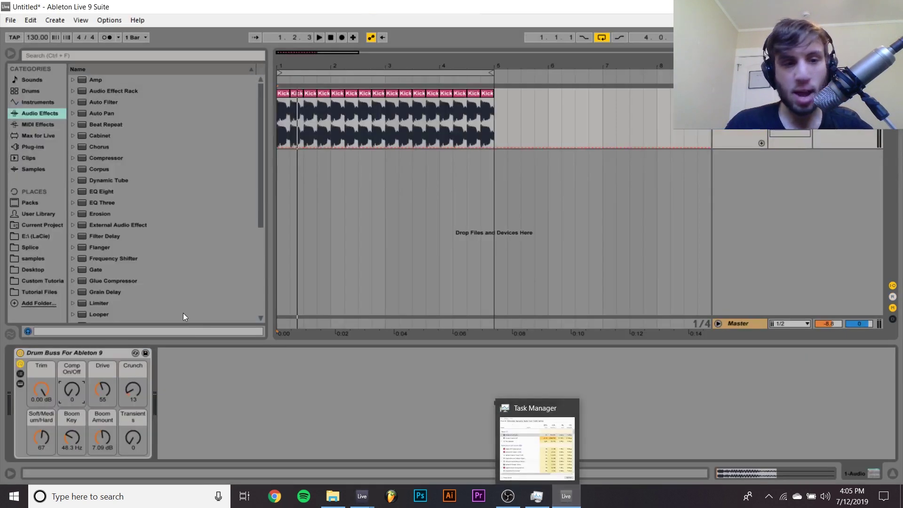
Step: Set the rack's Crunch macro to 35 and its Drive macro to 68 while auditioning the kick loop
mouse_move(133, 390)
mouse_down()
mouse_move(134, 356)
mouse_move(133, 380)
mouse_up()
click(100, 395)
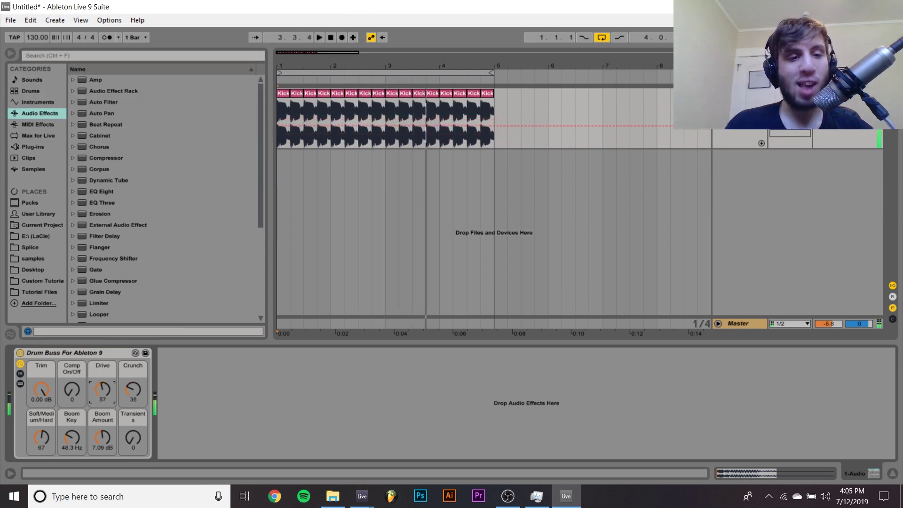
key(space)
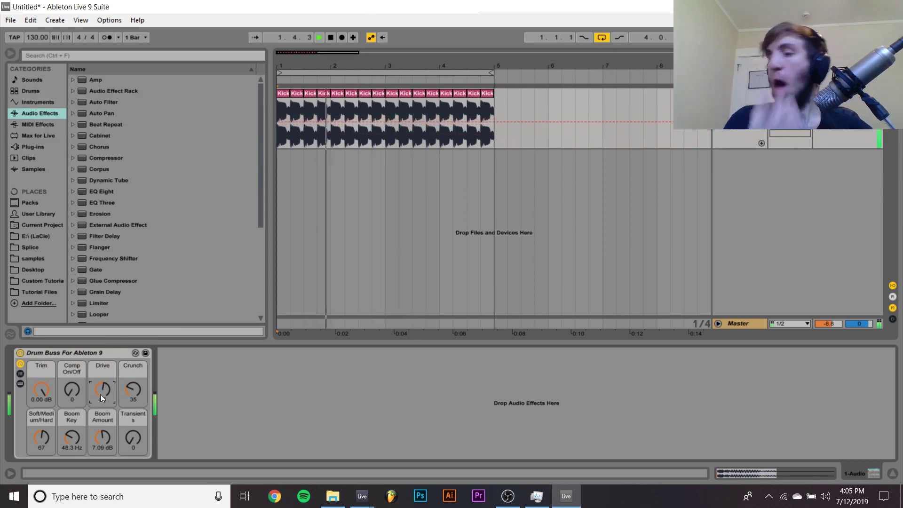
key(space)
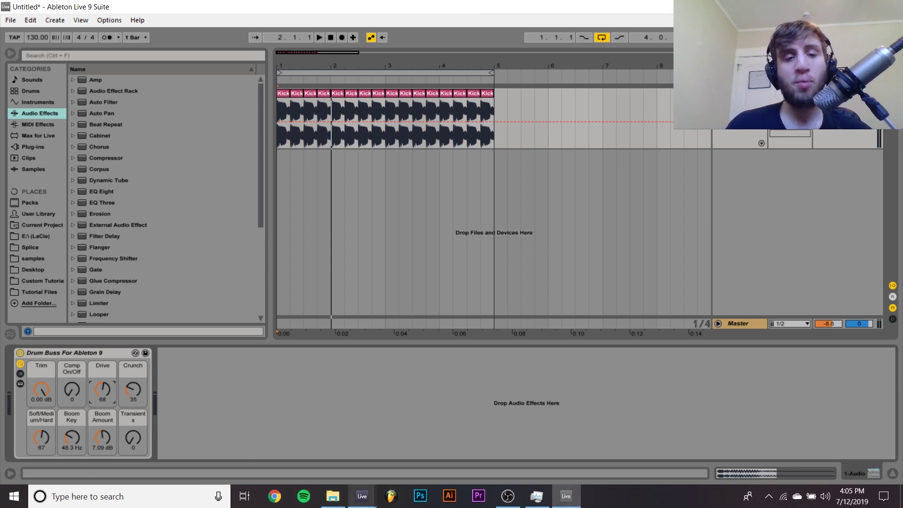
Step: Look at the Soft, Medium and Hard modes of Drum Buss in Ableton Live 10, and audition the Live 9 rack's Soft/Medium/Hard macro
mouse_move(350, 497)
click(298, 445)
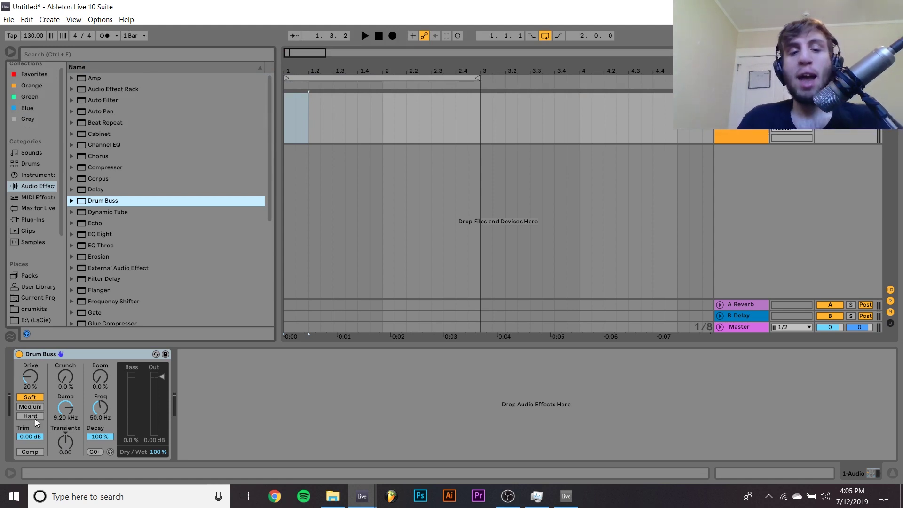
click(566, 505)
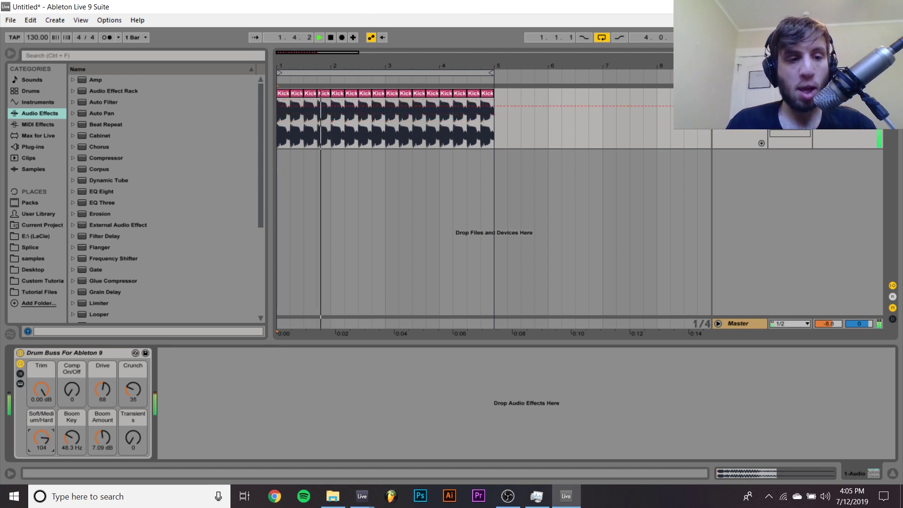
key(space)
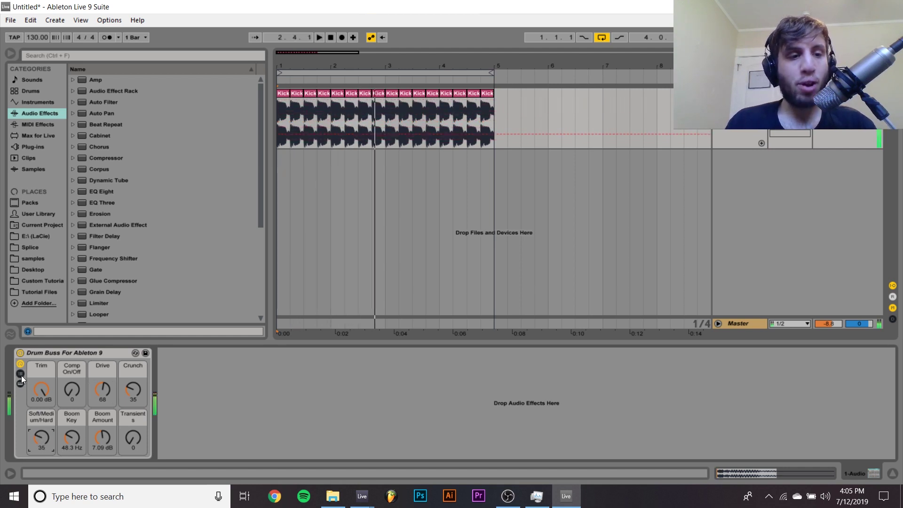
Step: Show the devices inside the Drum Buss rack and examine the Soft, Medium, Hard and EQ Eight devices
click(20, 384)
double_click(183, 399)
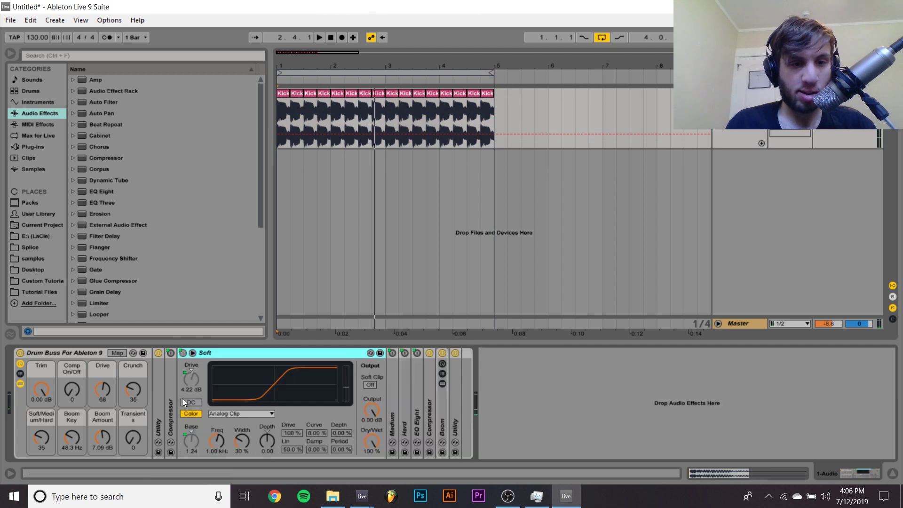
double_click(269, 355)
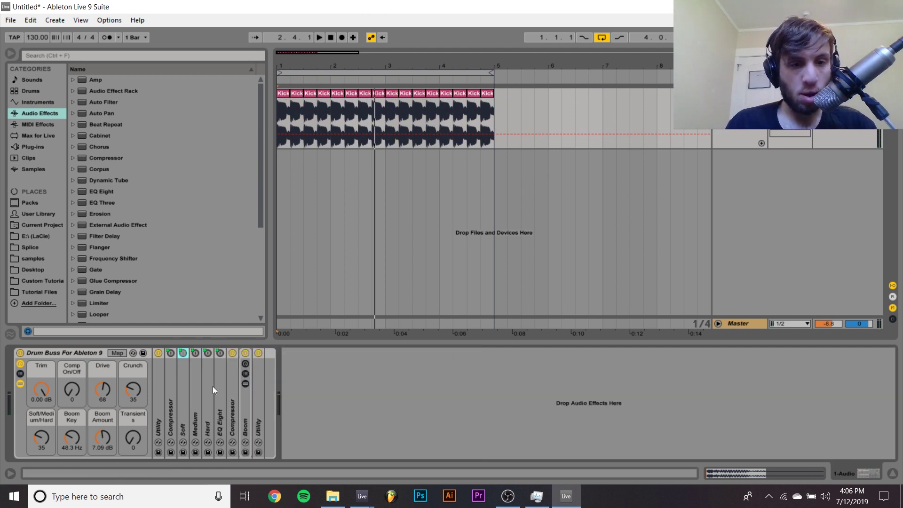
double_click(196, 384)
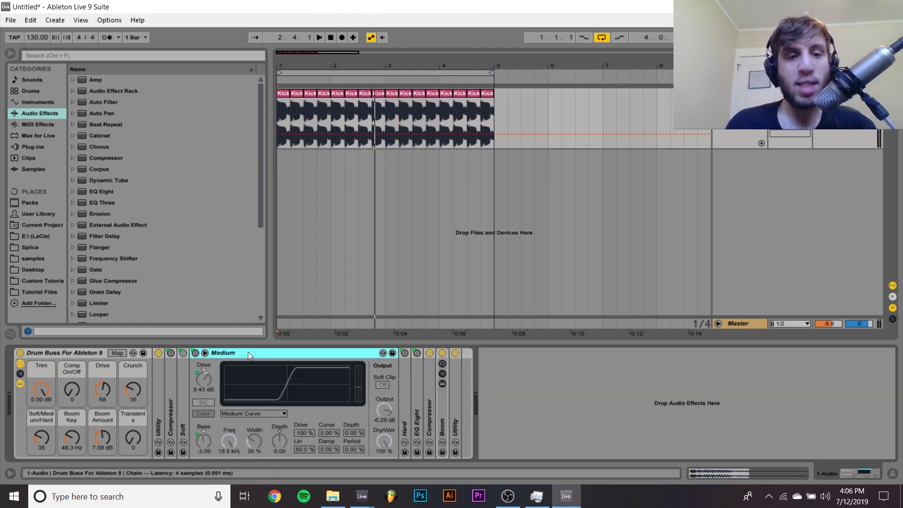
double_click(248, 353)
double_click(206, 389)
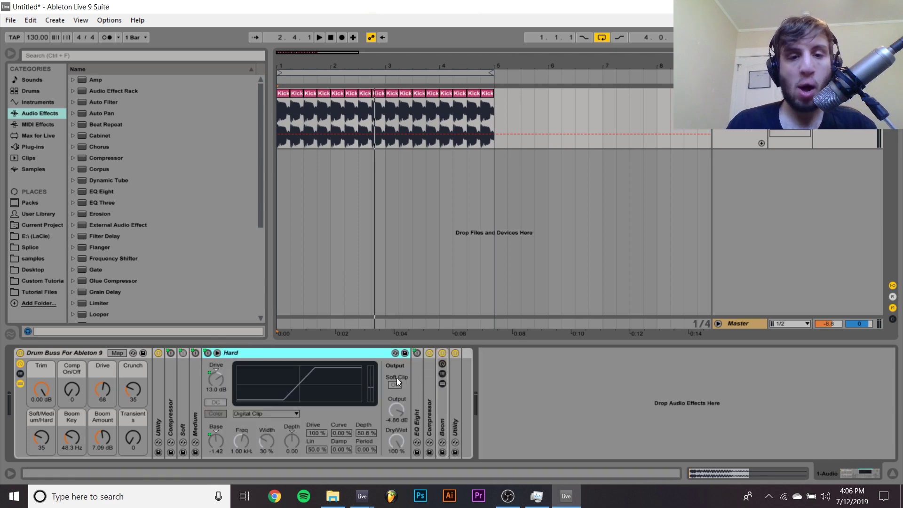
double_click(418, 389)
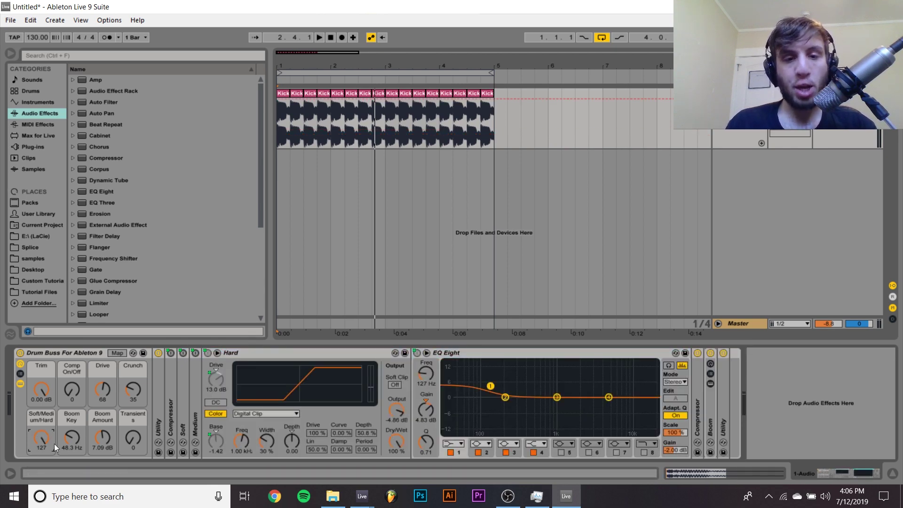
Step: Switch to Ableton Live 10 to compare its Drum Buss with the rack's saturation devices, and return to Live 9
mouse_move(362, 496)
click(263, 414)
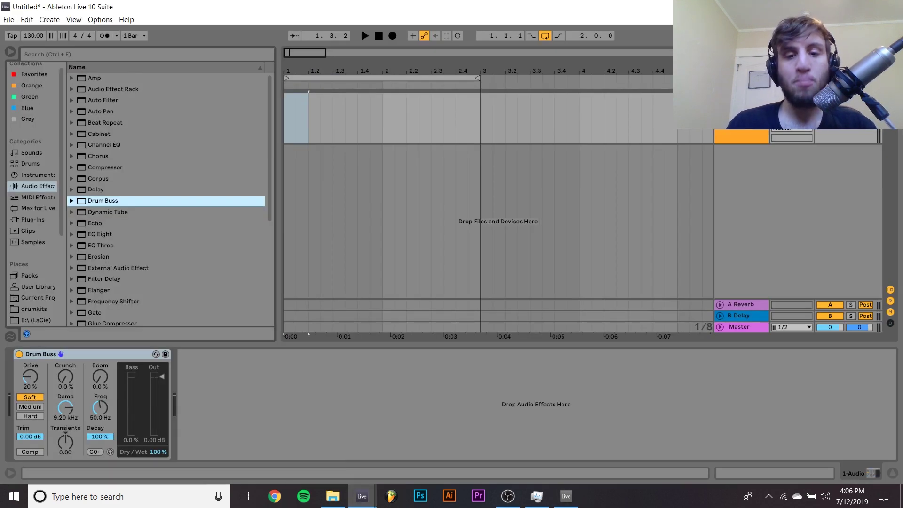
click(565, 500)
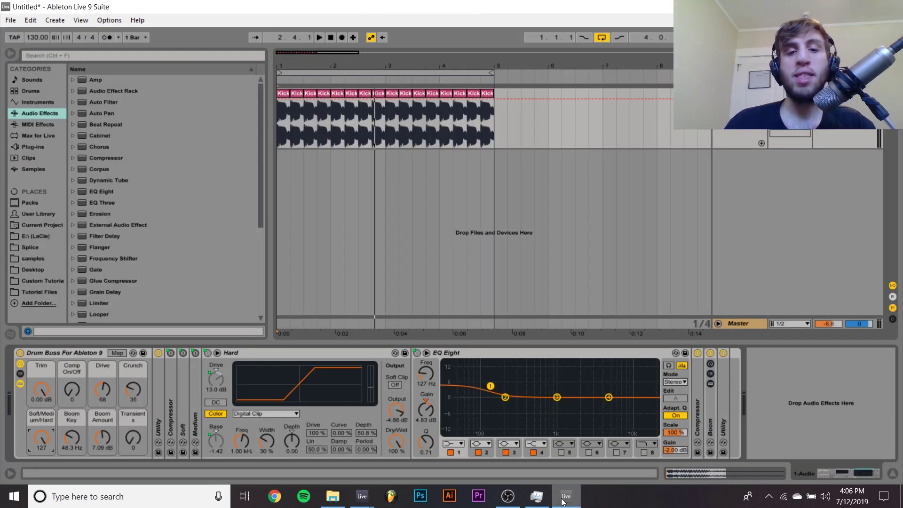
Step: Set the Soft/Medium/Hard macro to 61, and fold the Hard and EQ Eight devices and hide the rack's device chain
key(space)
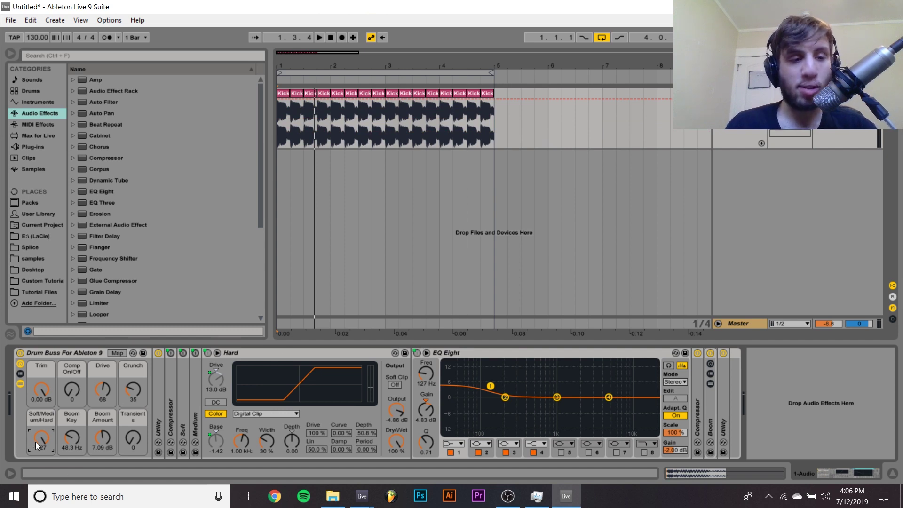
drag(35, 442, 36, 471)
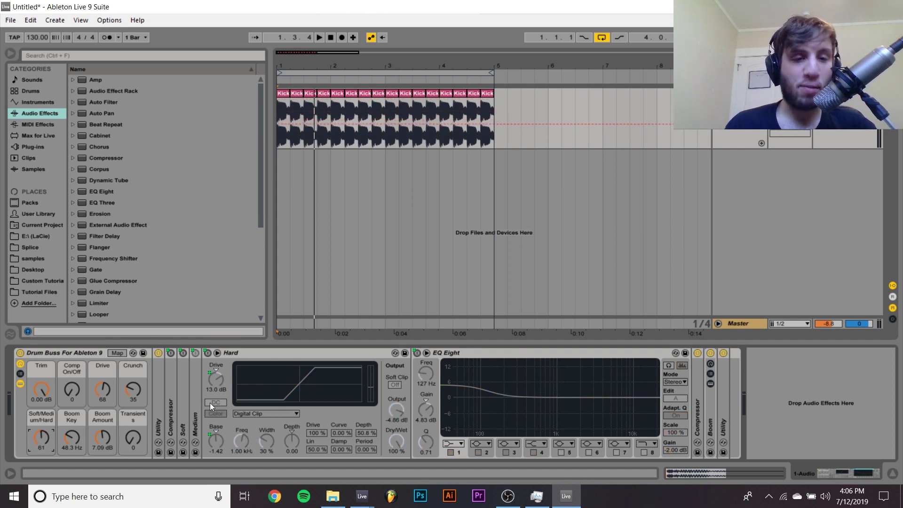
double_click(260, 352)
double_click(260, 351)
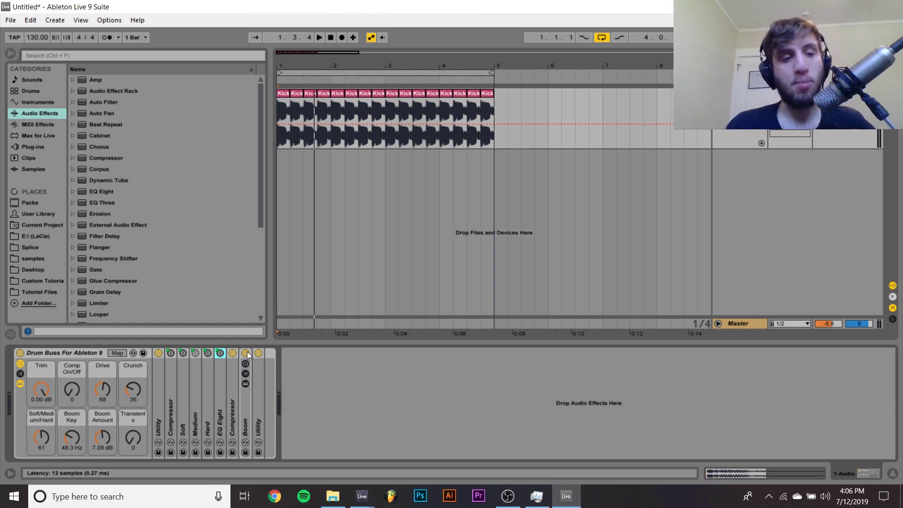
click(20, 384)
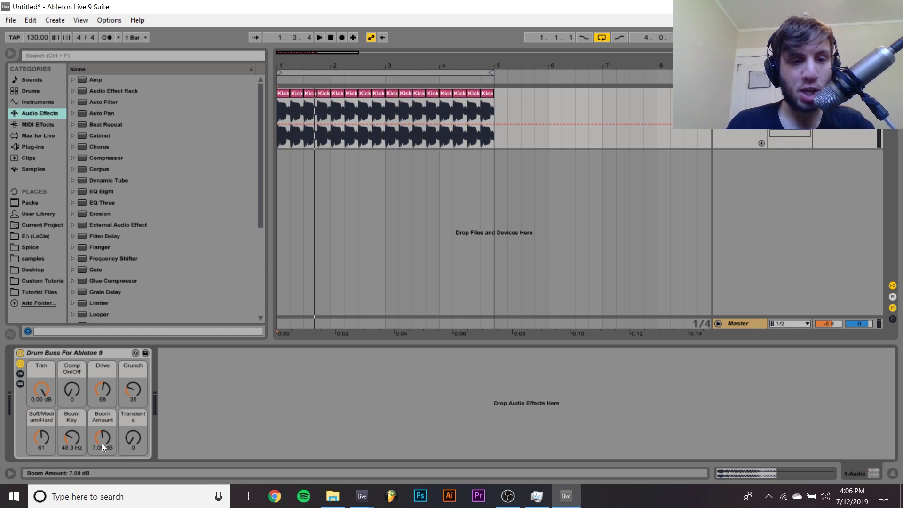
Step: Switch to Ableton Live 10 to look at Drum Buss's Boom controls, and return to Live 9
mouse_move(362, 496)
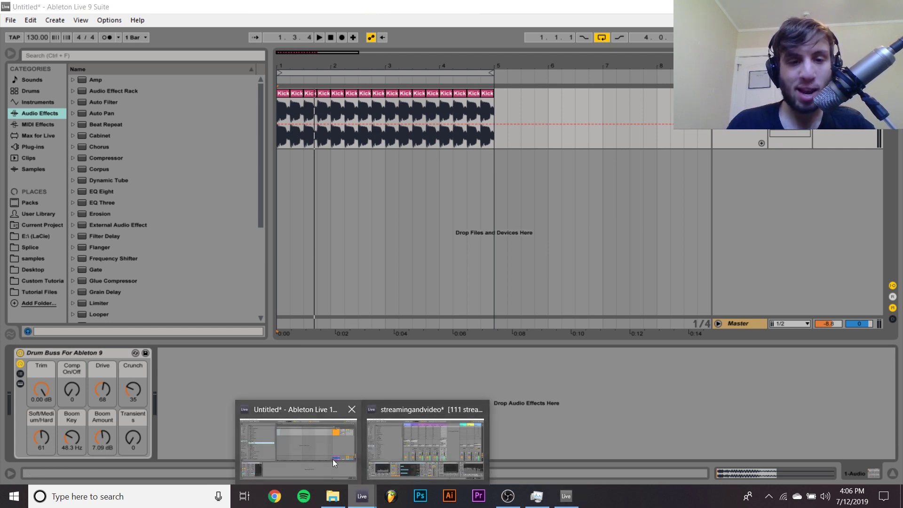
click(298, 452)
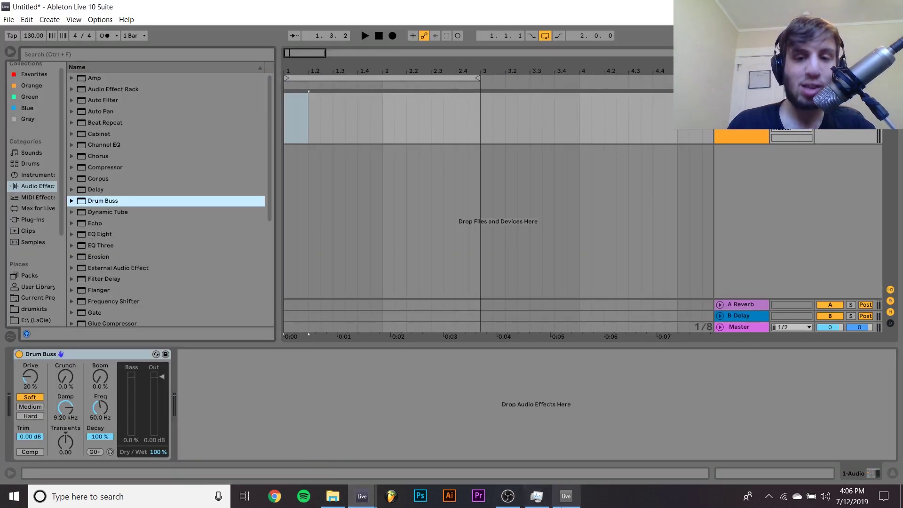
click(565, 504)
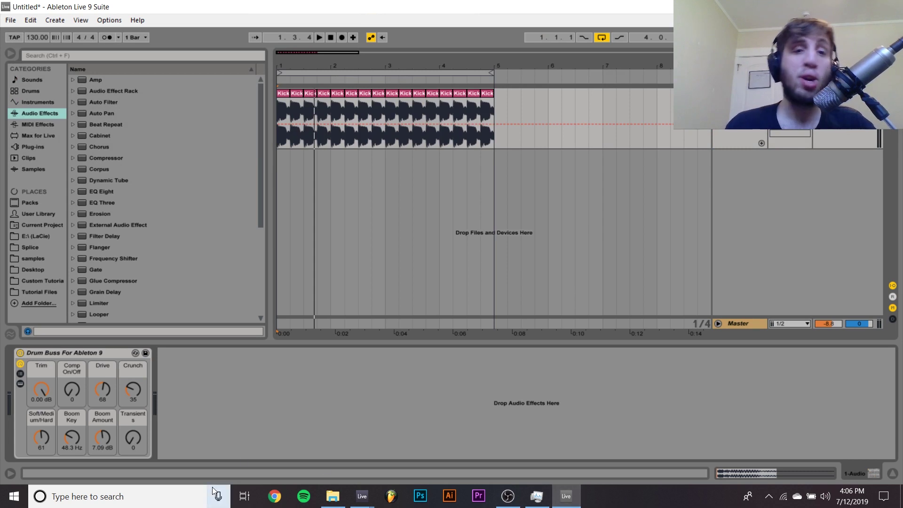
Step: Reset the rack's Boom Amount macro to 0.00 dB and play the kick loop
click(103, 438)
key(Delete)
key(space)
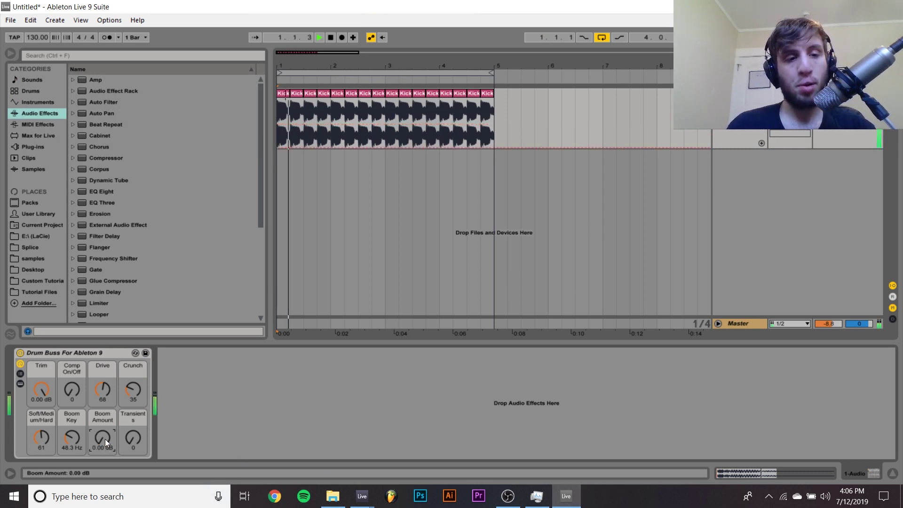
Step: Compare the kick loop with the rack's Boom Amount at 0.00 dB and 7.09 dB, leaving it at 7.09 dB
key(ctrl+z)
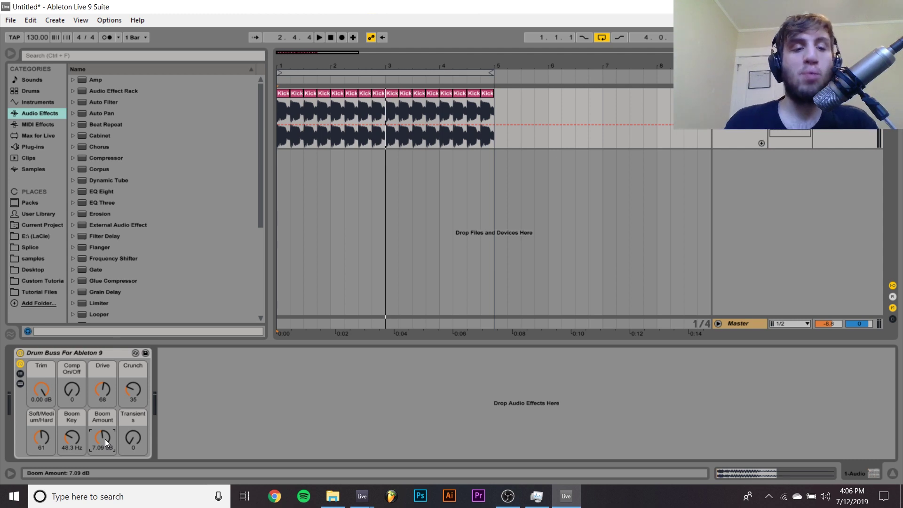
key(Delete)
key(space)
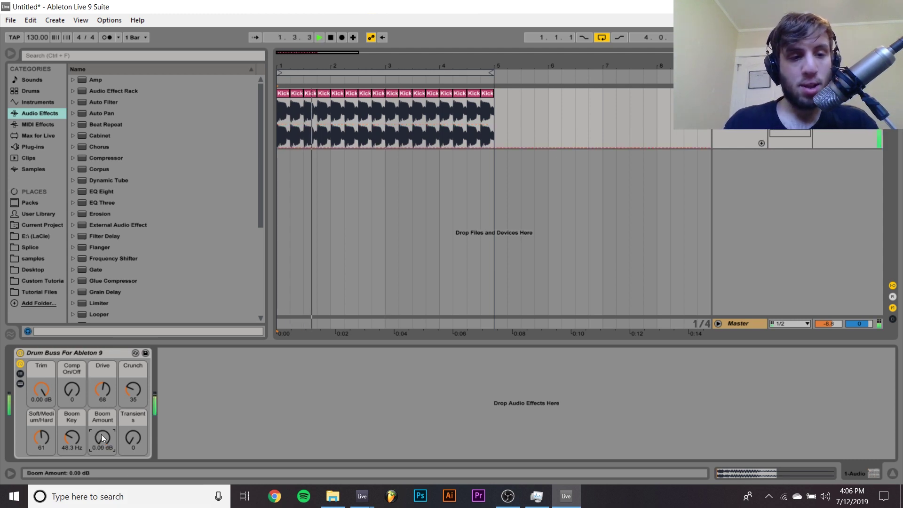
key(space)
key(ctrl+z)
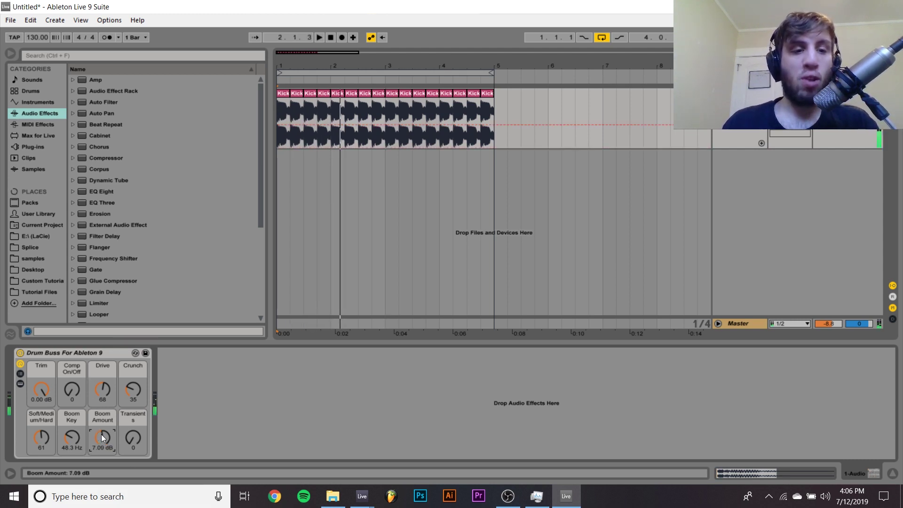
key(space)
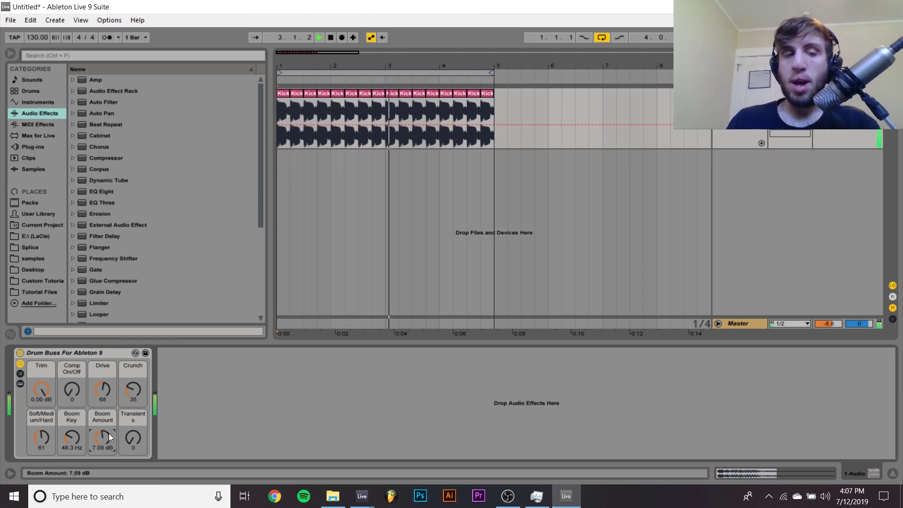
key(space)
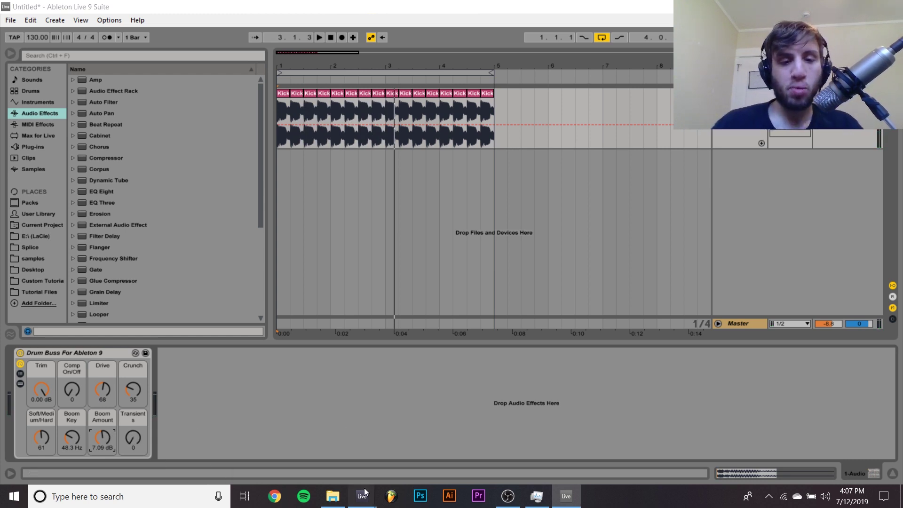
Step: Switch to Ableton Live 10 to look at Drum Buss's Transients control, and return to Live 9
mouse_move(364, 488)
click(335, 462)
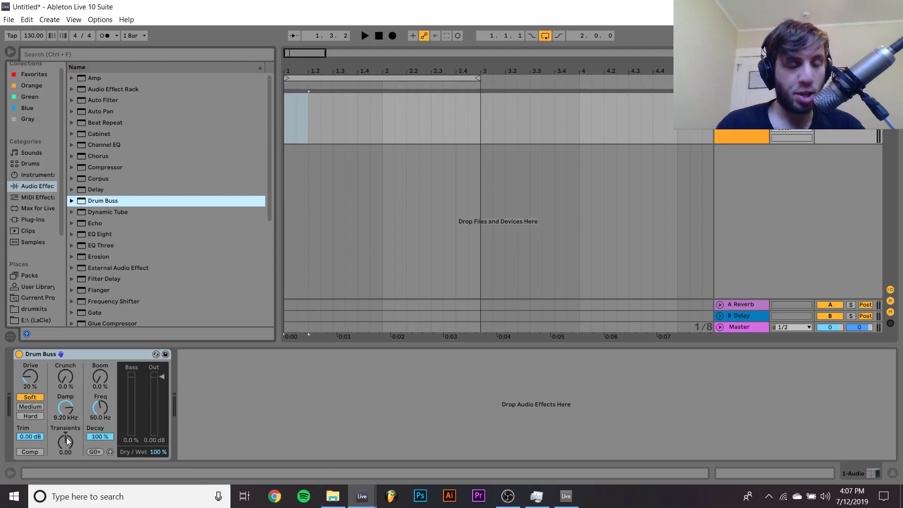
click(569, 498)
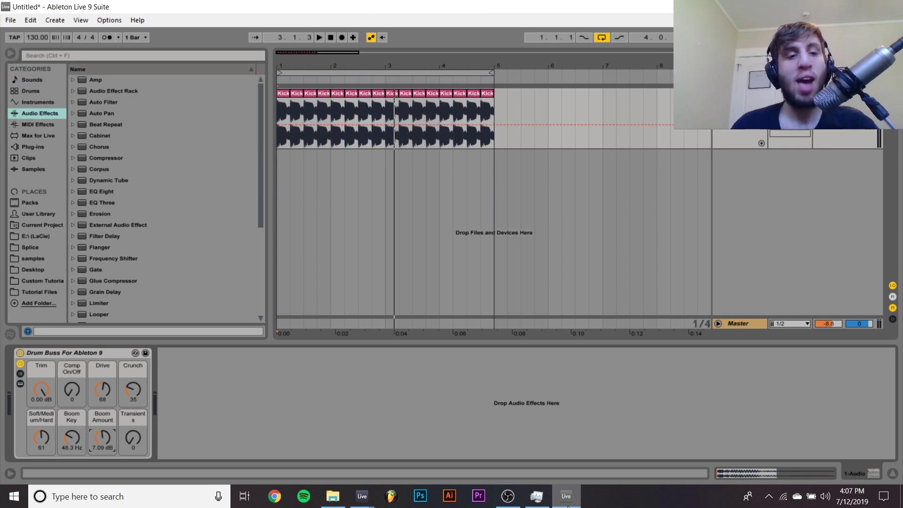
Step: Play the kick loop and try raising the rack's Transients macro
key(space)
drag(135, 443, 135, 383)
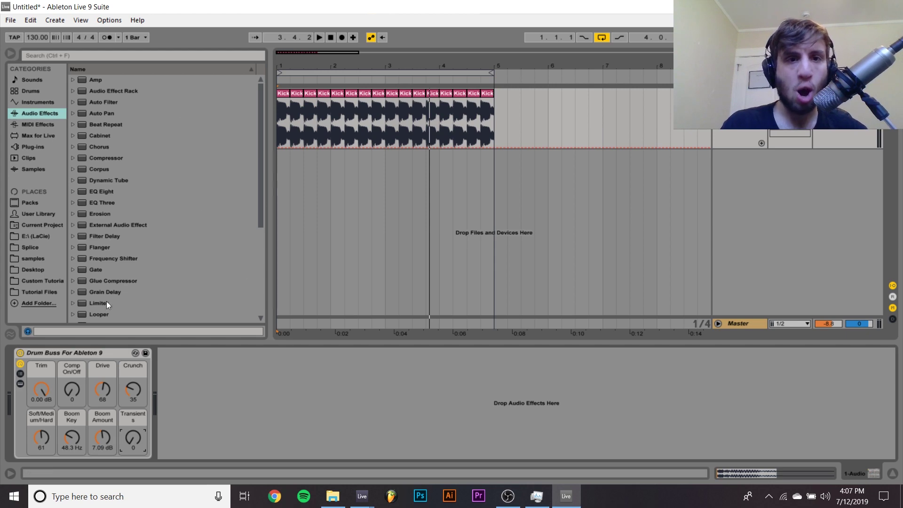
Step: Place JU_Drum_Loop_15_Tops_130BPM.wav from the Splice folder on a new audio track at bar 5 and play it looped
click(23, 249)
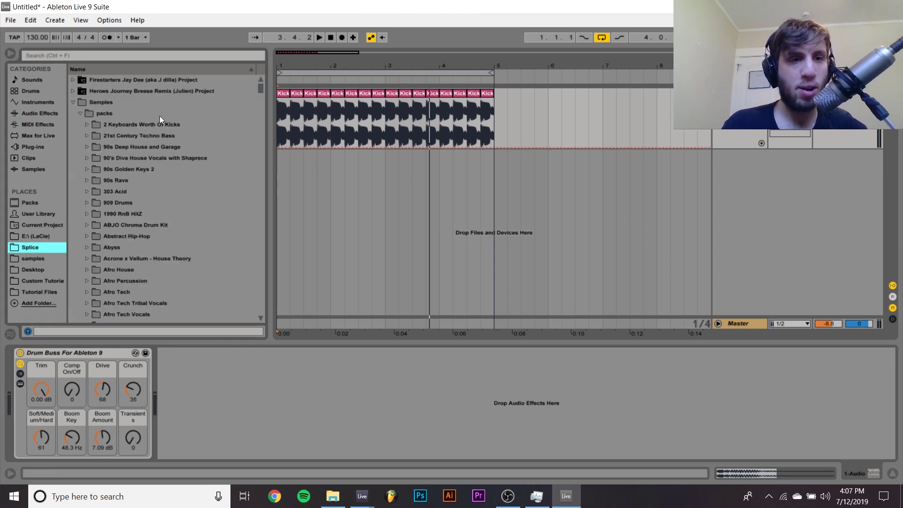
scroll(160, 116, down, 10)
scroll(160, 116, down, 20)
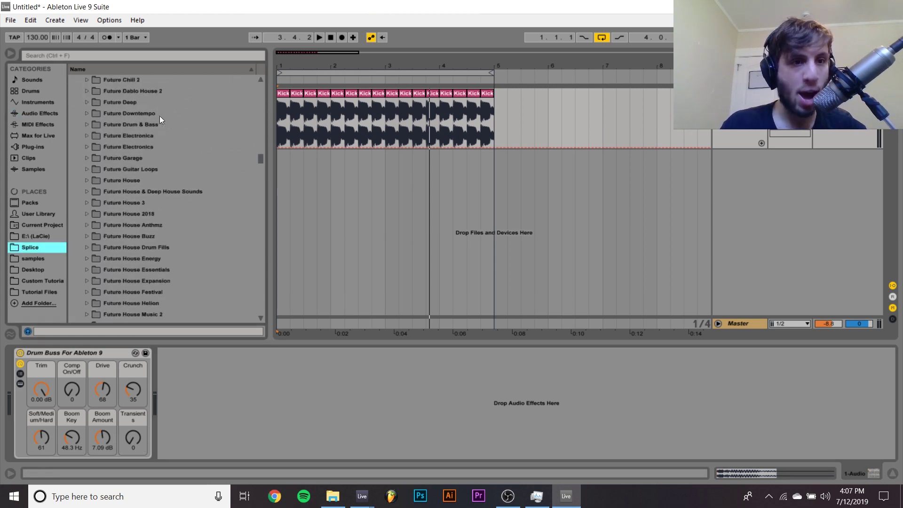
scroll(160, 116, up, 1)
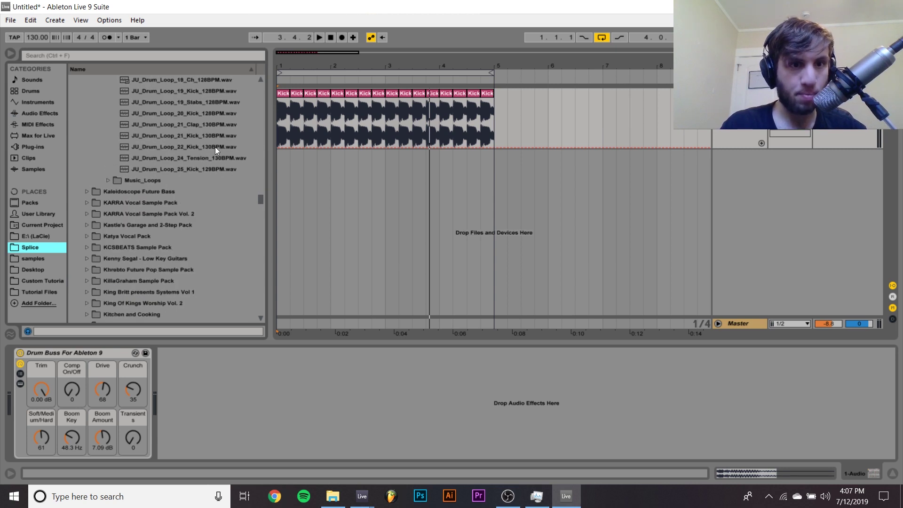
scroll(193, 94, up, 7)
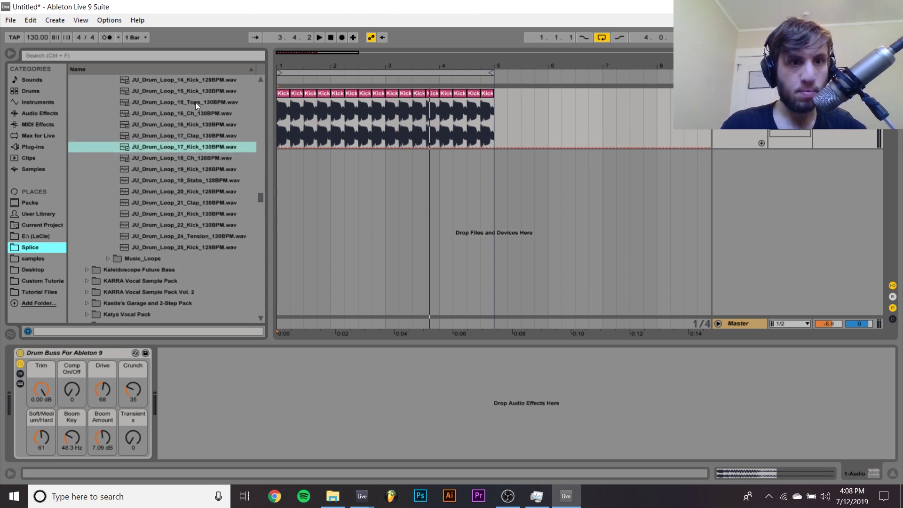
click(196, 102)
drag(186, 102, 495, 172)
key(space)
Step: Copy the Drum Buss rack from the kick track to the tops loop track and reset its Boom Amount to 0.00 dB
click(740, 97)
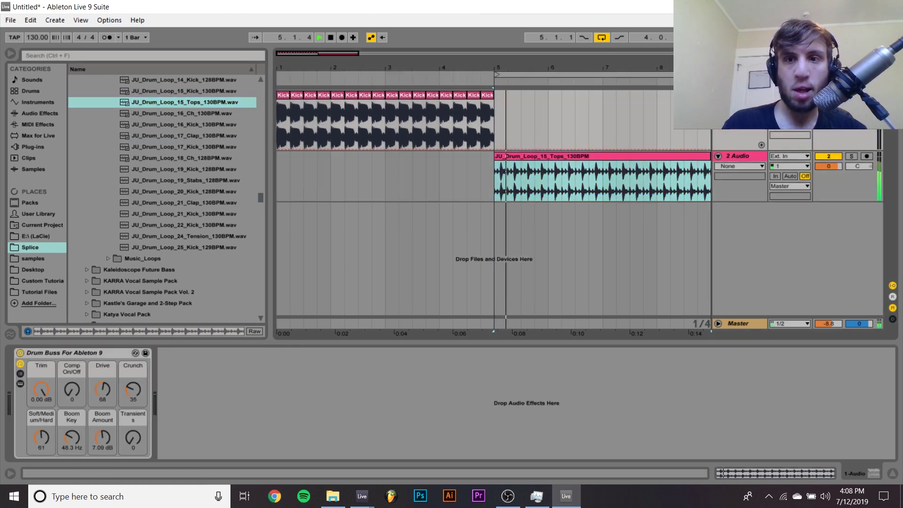
key(space)
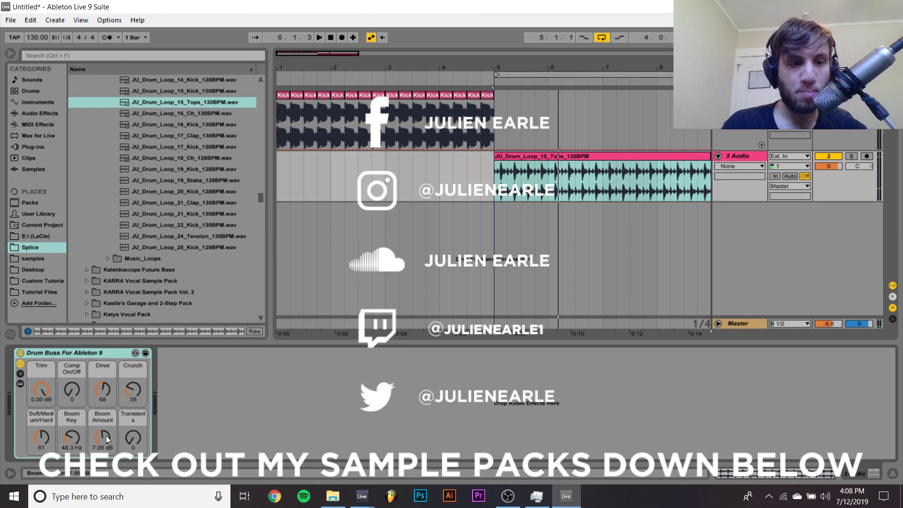
double_click(106, 437)
Step: Play the tops loop with the Drum Buss rack switched off and on to compare the sound
click(20, 352)
key(space)
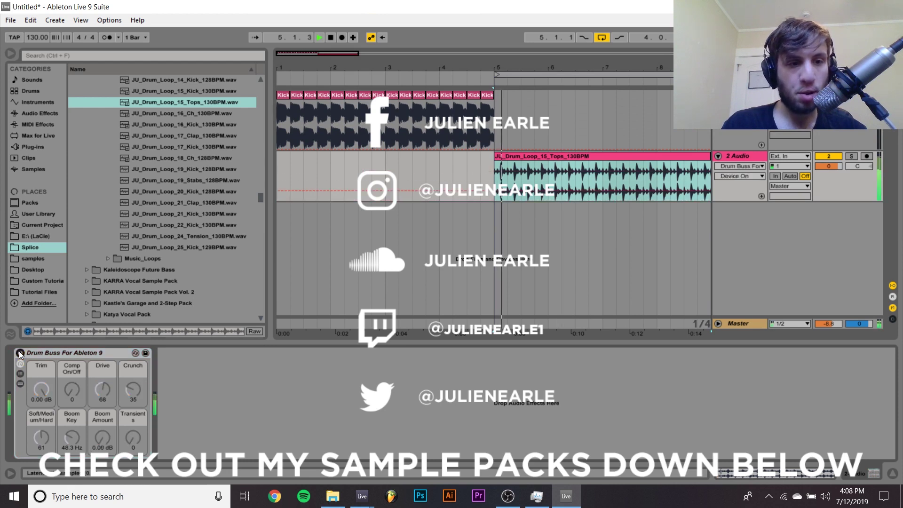
click(20, 353)
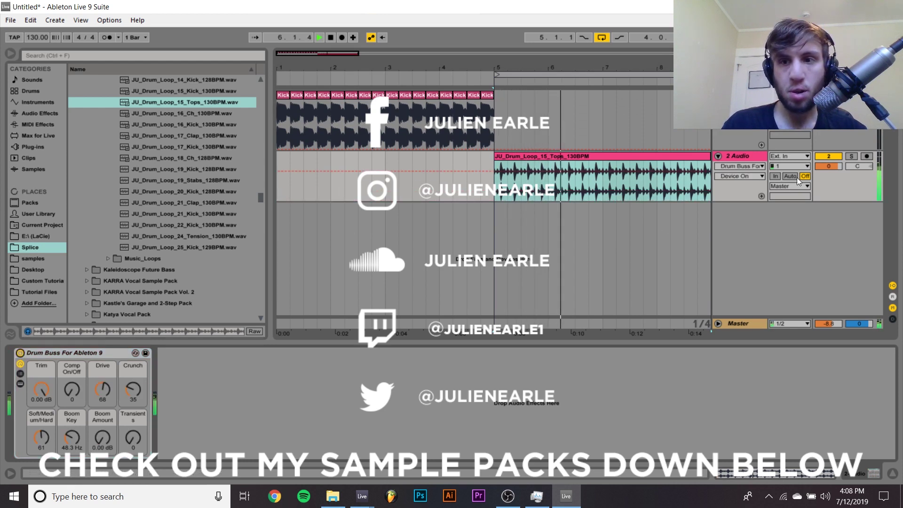
key(space)
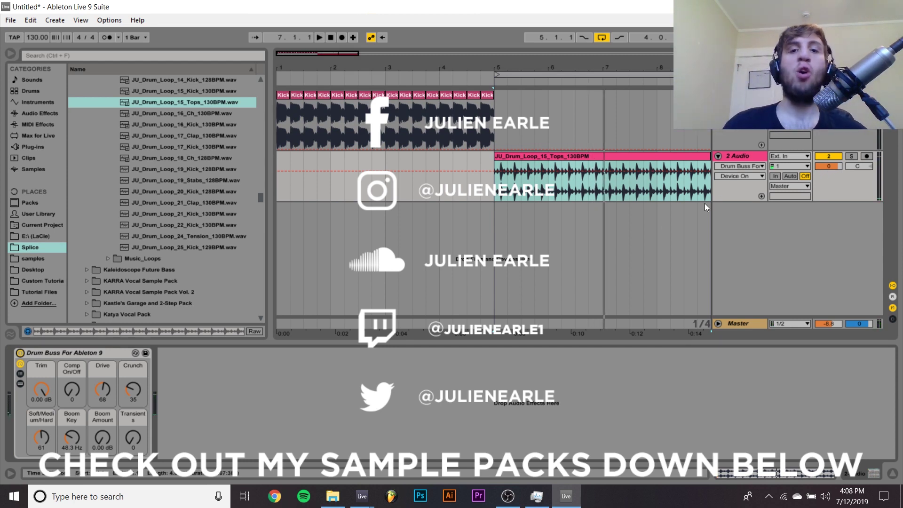
key(space)
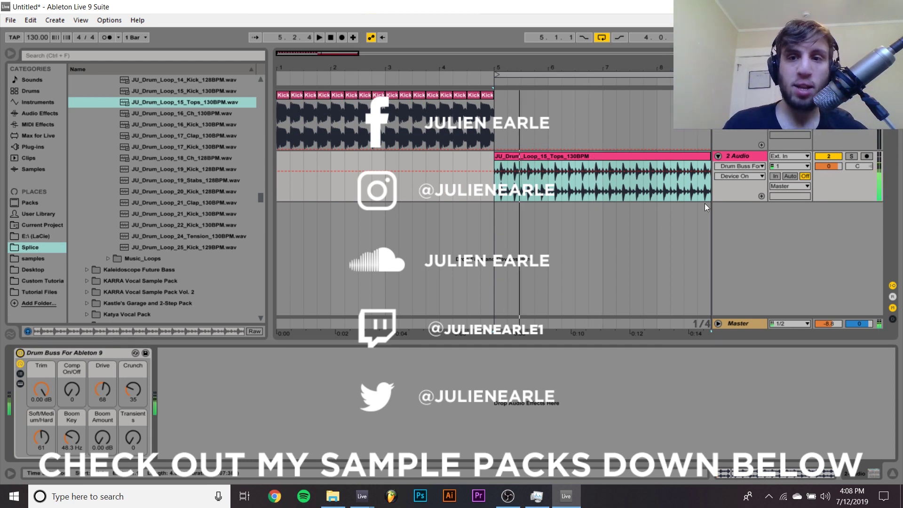
Step: Delete the tops loop track and set the arrangement loop back over the kick clips in bars 1 to 4
click(744, 157)
key(Delete)
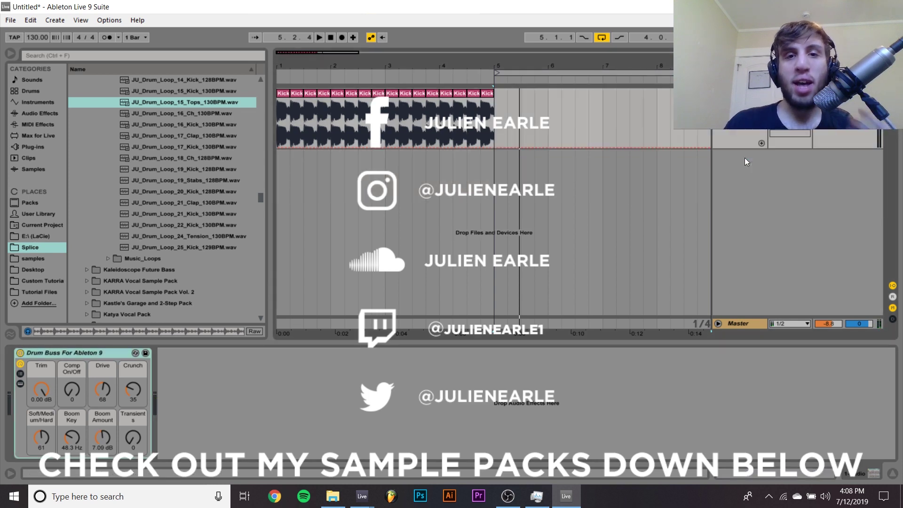
drag(494, 118, 256, 102)
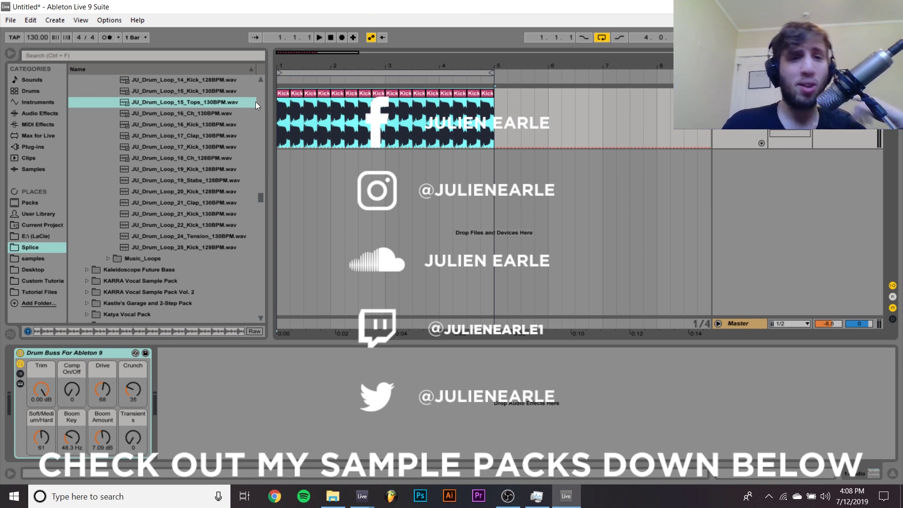
click(280, 119)
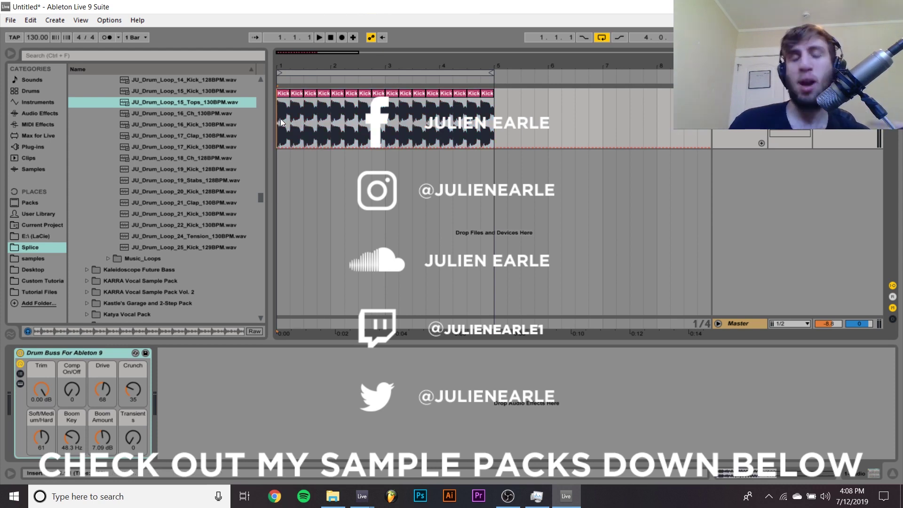